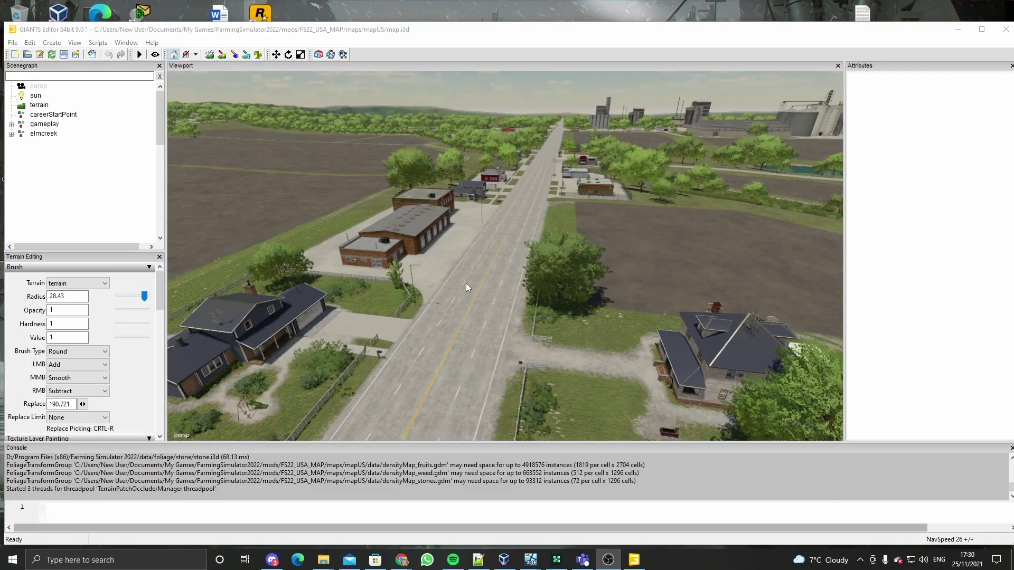
# Fly to the road beside the house and expand gameplay > splines > ai in the Scenegraph
pyautogui.moveTo(545, 288)
pyautogui.mouseDown(button='right')
pyautogui.moveTo(562, 326)
pyautogui.moveTo(629, 293)
pyautogui.mouseUp(button='right')
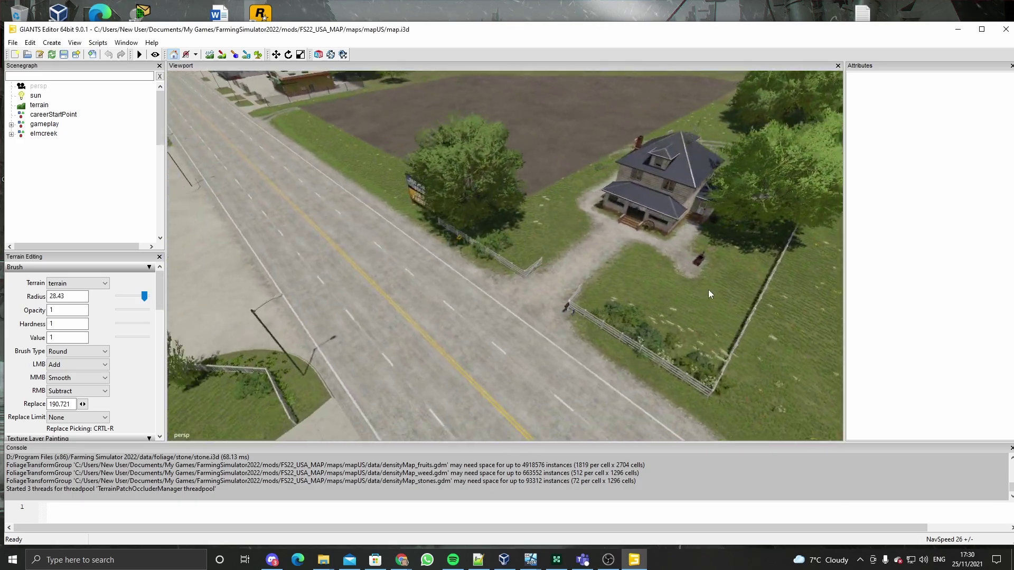
pyautogui.click(11, 124)
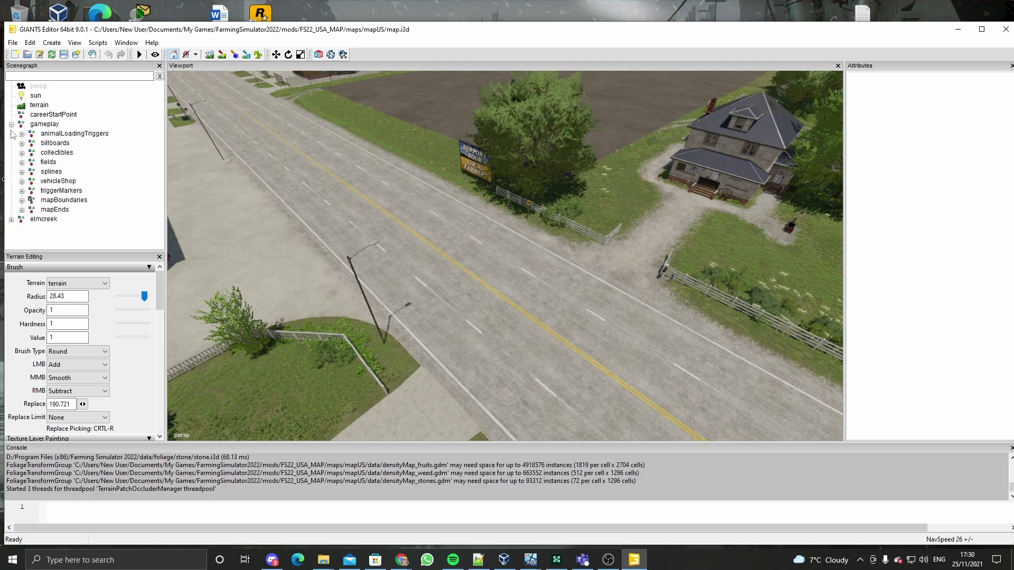
pyautogui.click(21, 171)
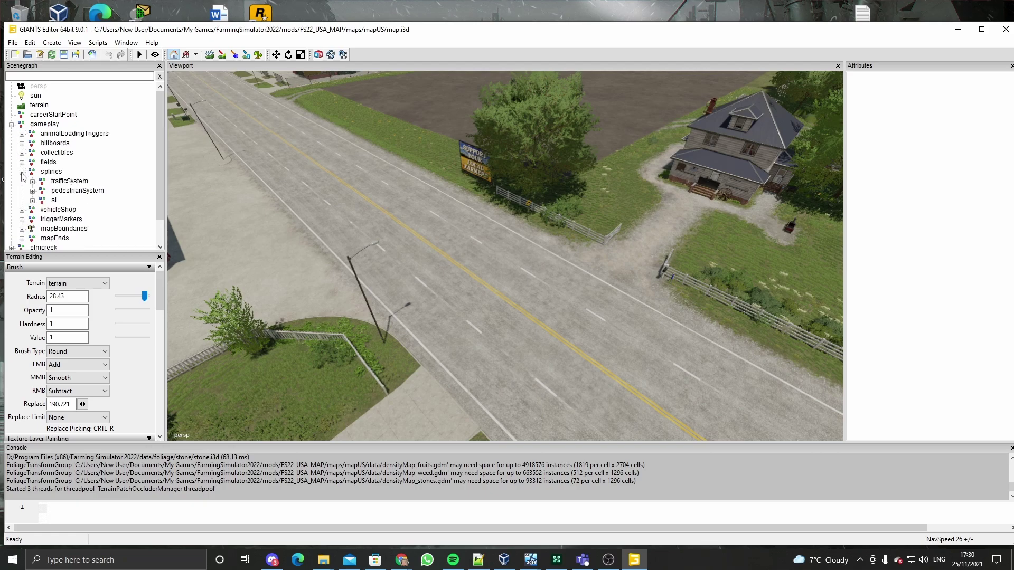
pyautogui.click(33, 200)
pyautogui.scroll(-2, 33, 204)
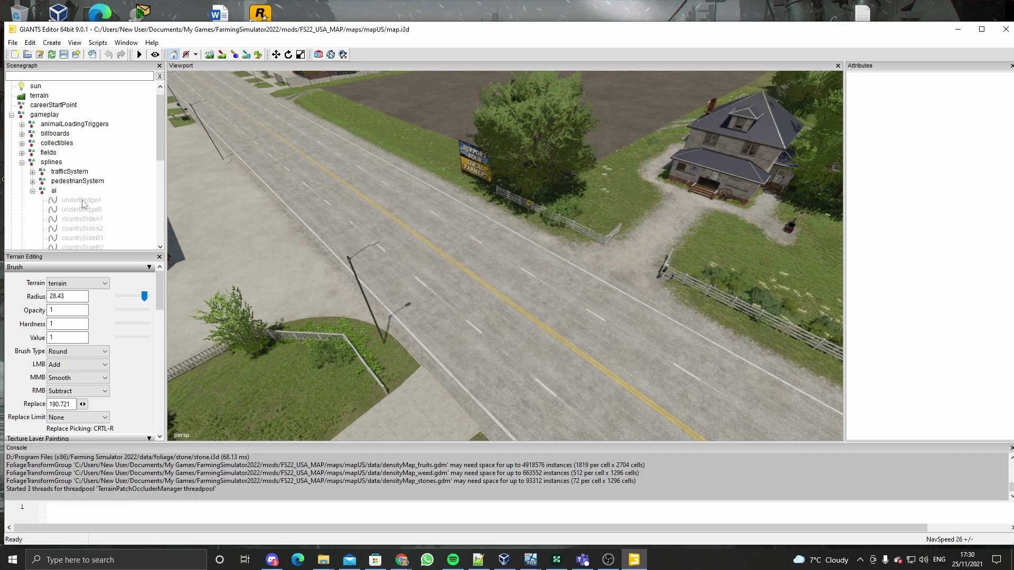
pyautogui.scroll(-2, 63, 215)
pyautogui.scroll(-2, 79, 220)
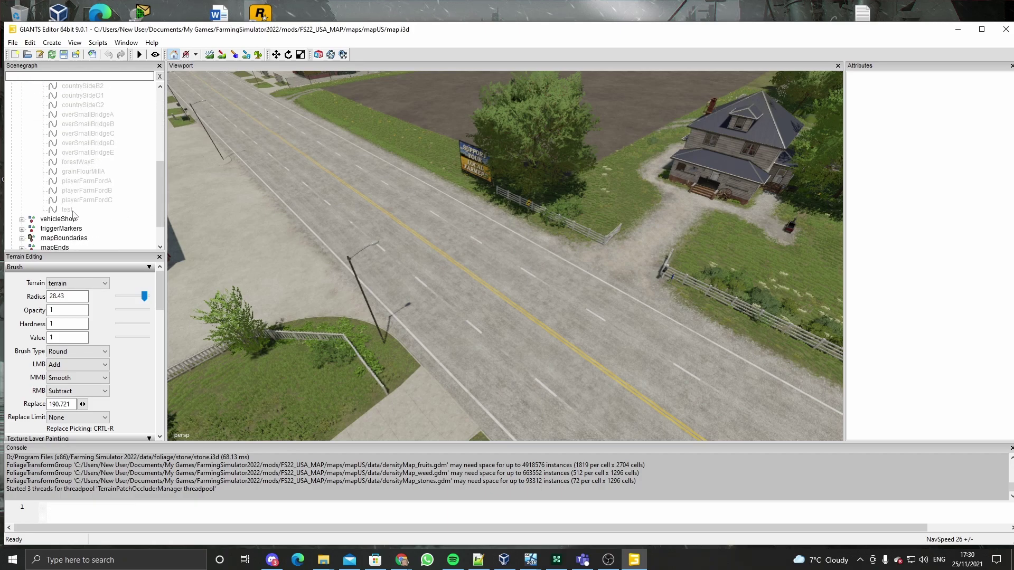
# Select the 'test' spline and turn on its Visibility
pyautogui.click(73, 210)
pyautogui.click(910, 269)
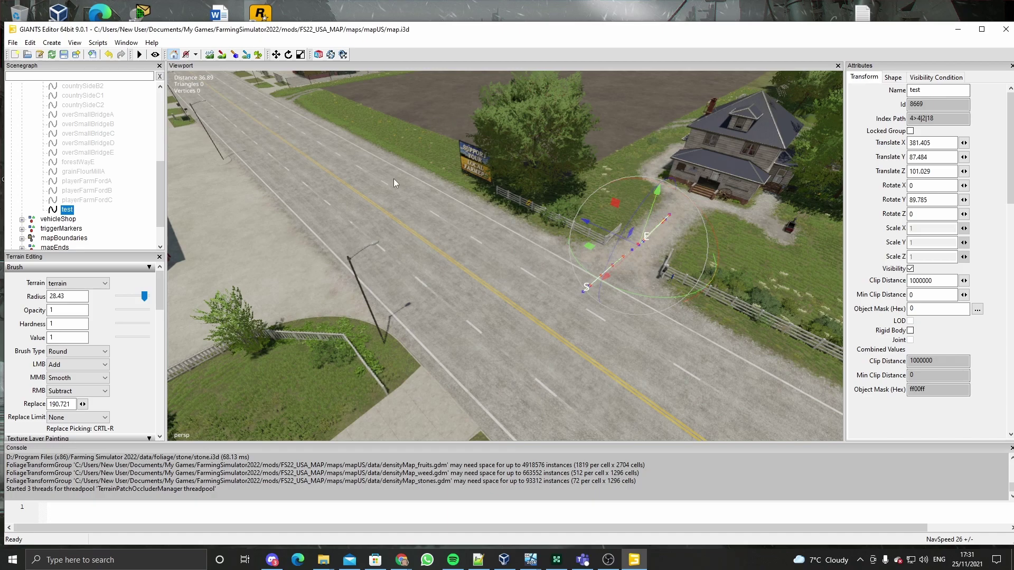
pyautogui.scroll(1, 158, 202)
pyautogui.scroll(2, 154, 193)
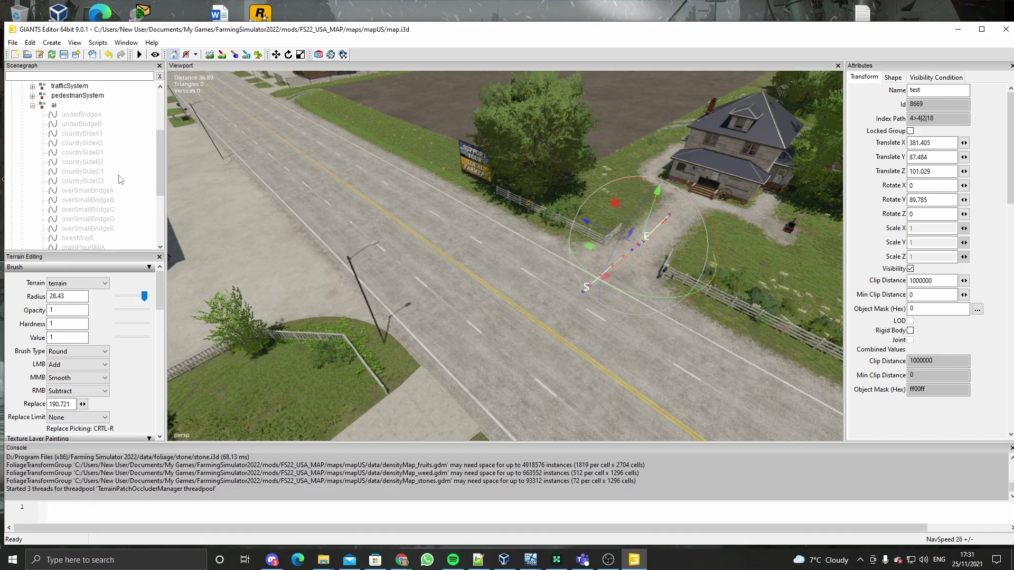
# Select the underBridgeA spline and turn on its Visibility
pyautogui.click(83, 117)
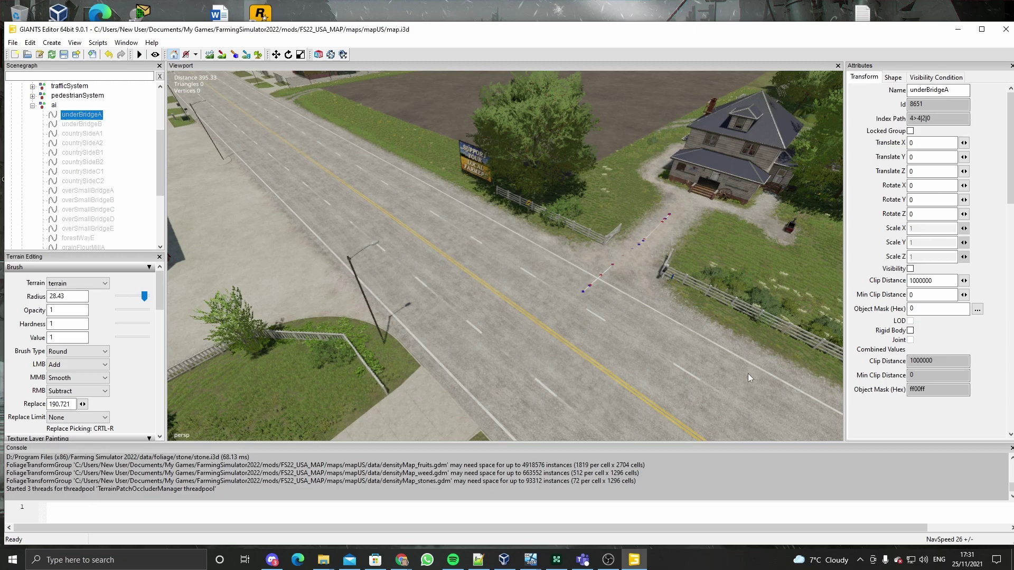
pyautogui.click(909, 269)
# Centre the view on the underBridgeA spline curving past the covered bridge
pyautogui.moveTo(518, 270)
pyautogui.mouseDown(button='right')
pyautogui.moveTo(572, 212)
pyautogui.moveTo(647, 184)
pyautogui.moveTo(613, 359)
pyautogui.moveTo(753, 261)
pyautogui.moveTo(752, 297)
pyautogui.moveTo(568, 285)
pyautogui.moveTo(554, 320)
pyautogui.moveTo(447, 318)
pyautogui.moveTo(645, 350)
pyautogui.moveTo(845, 308)
pyautogui.moveTo(690, 243)
pyautogui.moveTo(601, 266)
pyautogui.mouseUp(button='right')
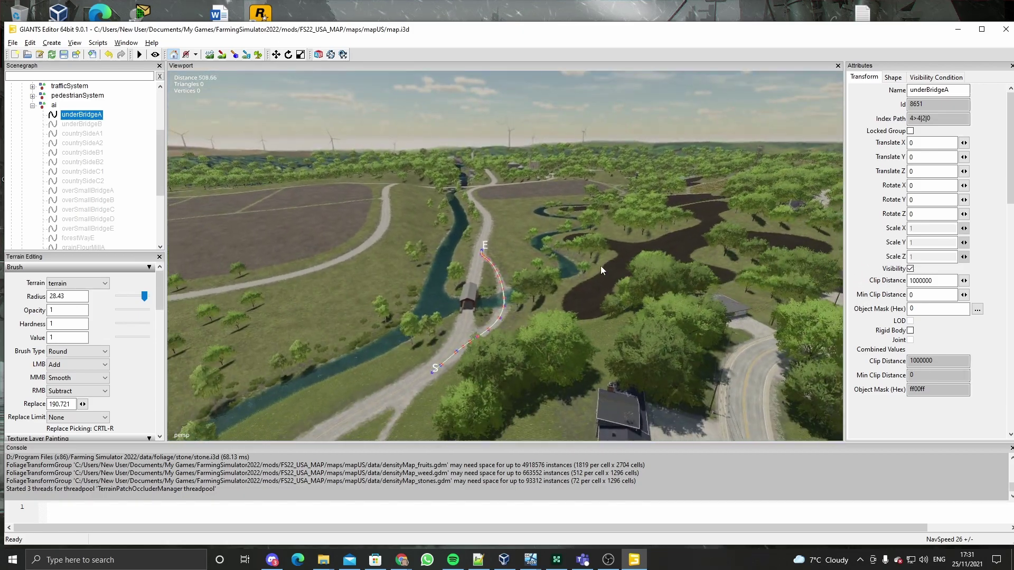
pyautogui.moveTo(313, 267); pyautogui.dragTo(276, 251, button='right')
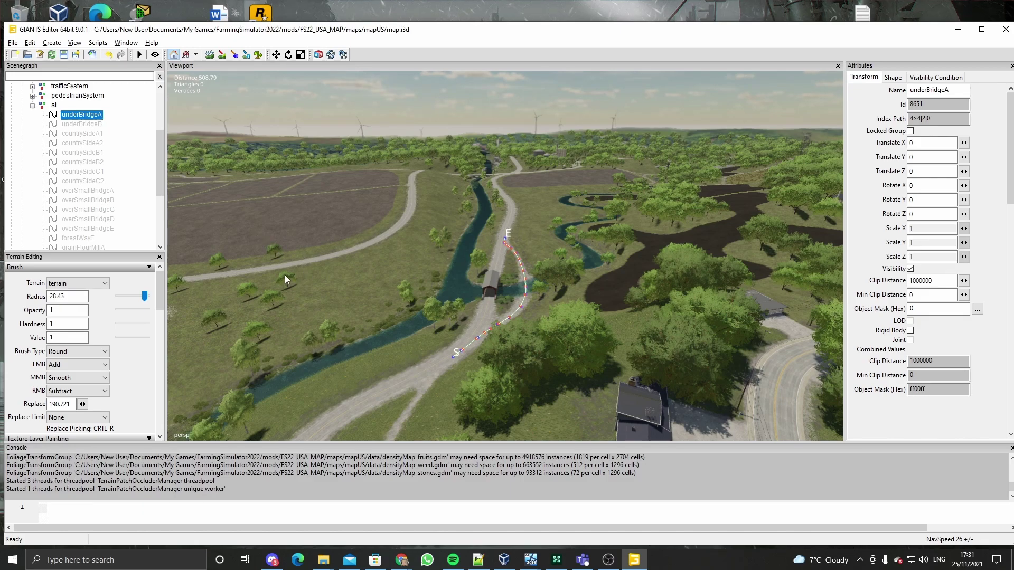
pyautogui.moveTo(382, 261); pyautogui.dragTo(563, 299, button='right')
pyautogui.moveTo(482, 293)
pyautogui.mouseDown(button='right')
pyautogui.moveTo(468, 268)
pyautogui.moveTo(421, 286)
pyautogui.moveTo(345, 286)
pyautogui.mouseUp(button='right')
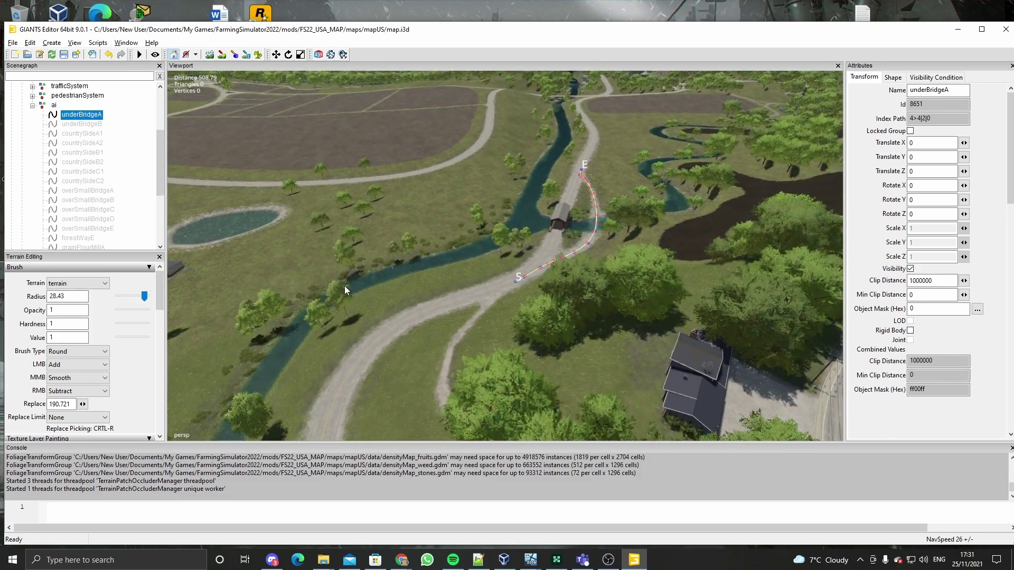
# Select underBridgeB beside the bridge, then tilt the view up over the trees toward the horizon
pyautogui.click(83, 126)
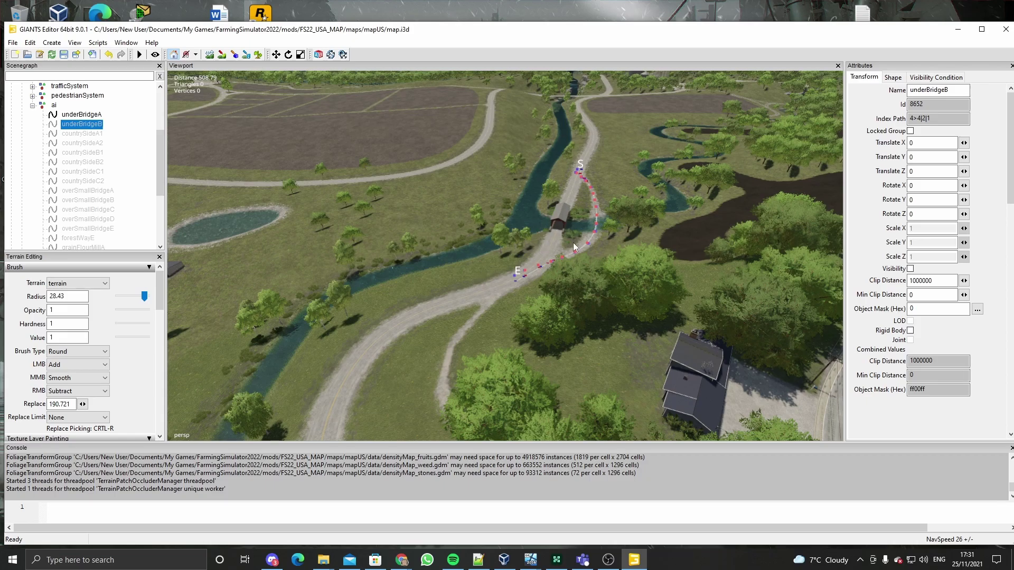
pyautogui.moveTo(282, 212)
pyautogui.mouseDown(button='middle')
pyautogui.moveTo(575, 212)
pyautogui.moveTo(662, 226)
pyautogui.moveTo(485, 238)
pyautogui.moveTo(593, 196)
pyautogui.moveTo(399, 338)
pyautogui.moveTo(465, 299)
pyautogui.moveTo(383, 223)
pyautogui.moveTo(475, 264)
pyautogui.moveTo(486, 308)
pyautogui.moveTo(356, 314)
pyautogui.moveTo(511, 322)
pyautogui.moveTo(575, 297)
pyautogui.moveTo(471, 275)
pyautogui.moveTo(608, 296)
pyautogui.moveTo(596, 315)
pyautogui.moveTo(474, 305)
pyautogui.moveTo(309, 315)
pyautogui.mouseUp(button='middle')
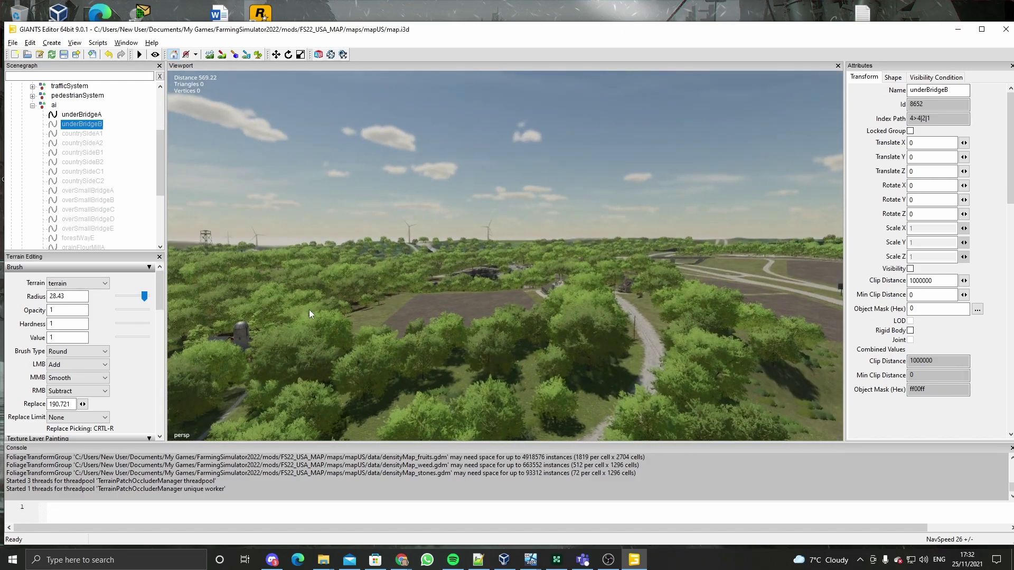
pyautogui.moveTo(477, 294)
pyautogui.mouseDown(button='middle')
pyautogui.moveTo(405, 267)
pyautogui.moveTo(272, 323)
pyautogui.moveTo(458, 264)
pyautogui.mouseUp(button='middle')
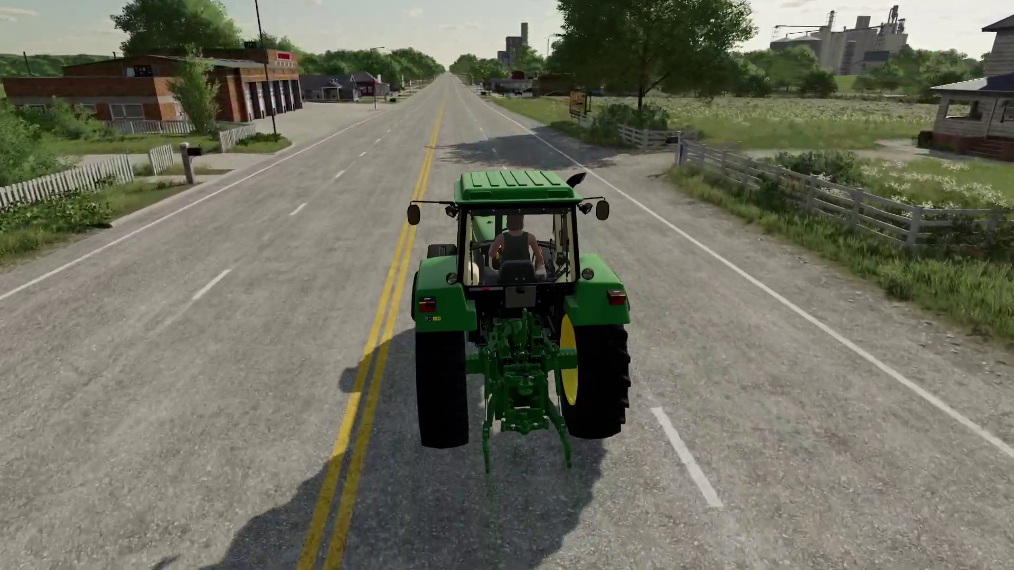
# Steer the tractor right through the gate and drive up the farmhouse driveway
pyautogui.press('d')
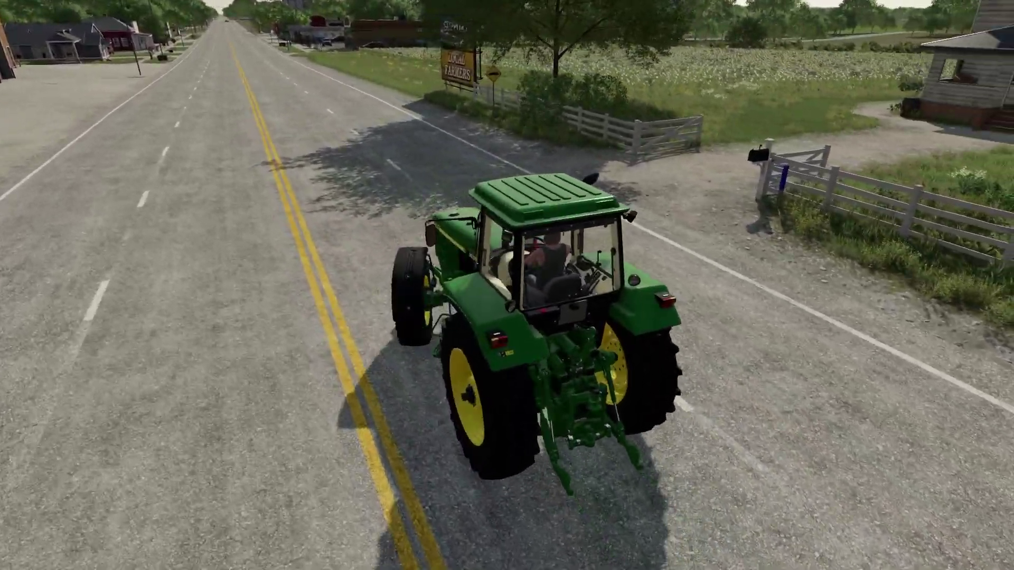
pyautogui.press('w')
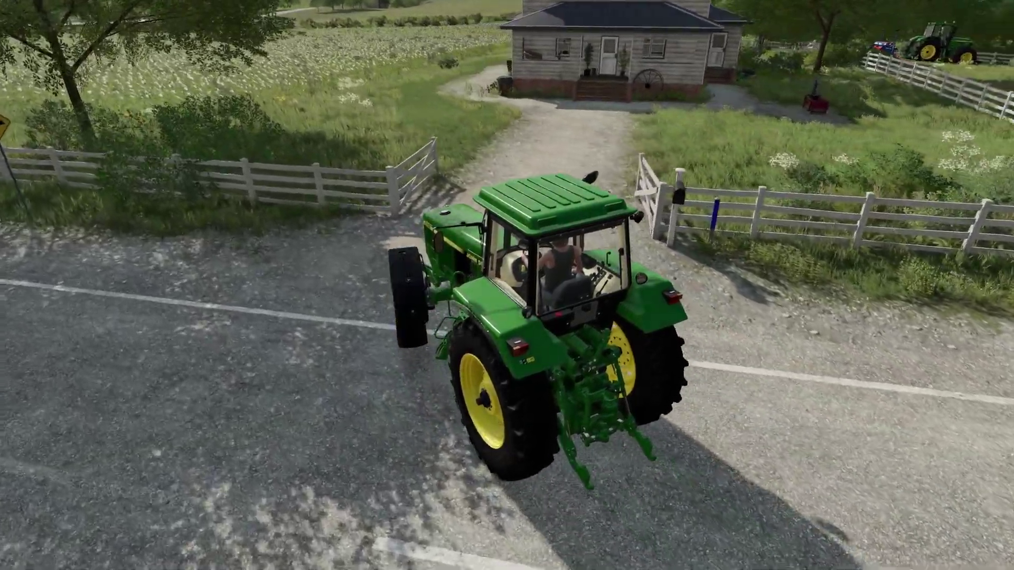
pyautogui.press('w')
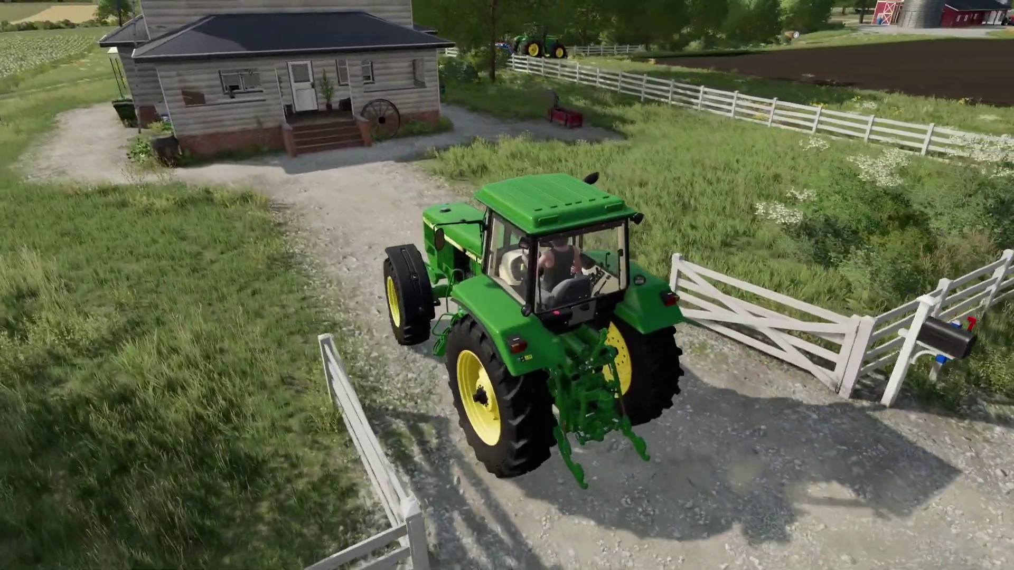